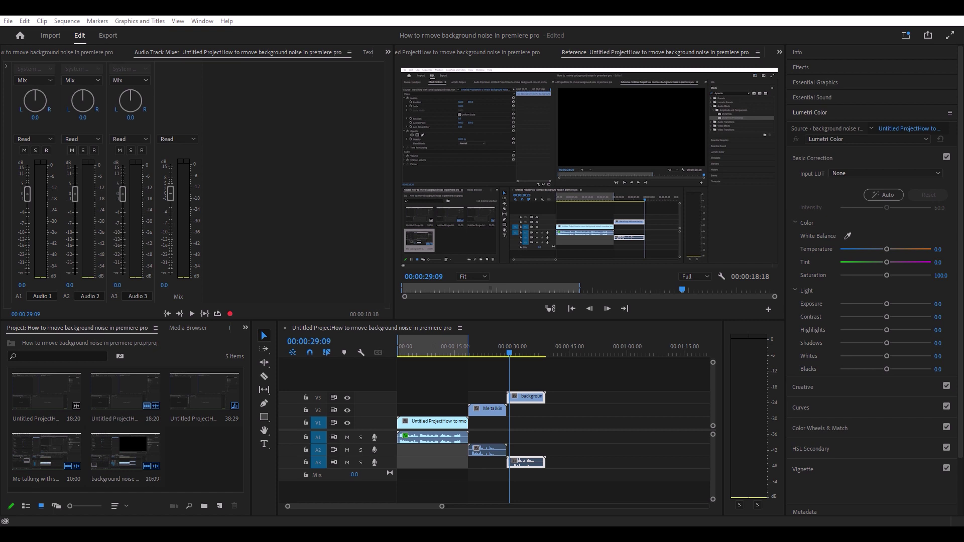
- Search the effects for 'deno' and drag DeNoise onto the background noise clip on A3
{"action": "left_click", "coordinate": [338, 257]}
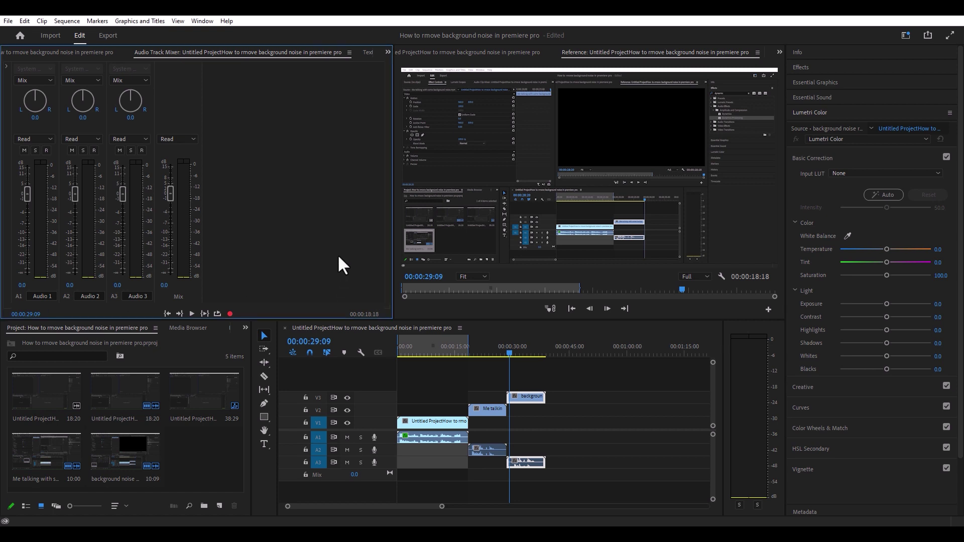
{"action": "key", "text": "shift+7"}
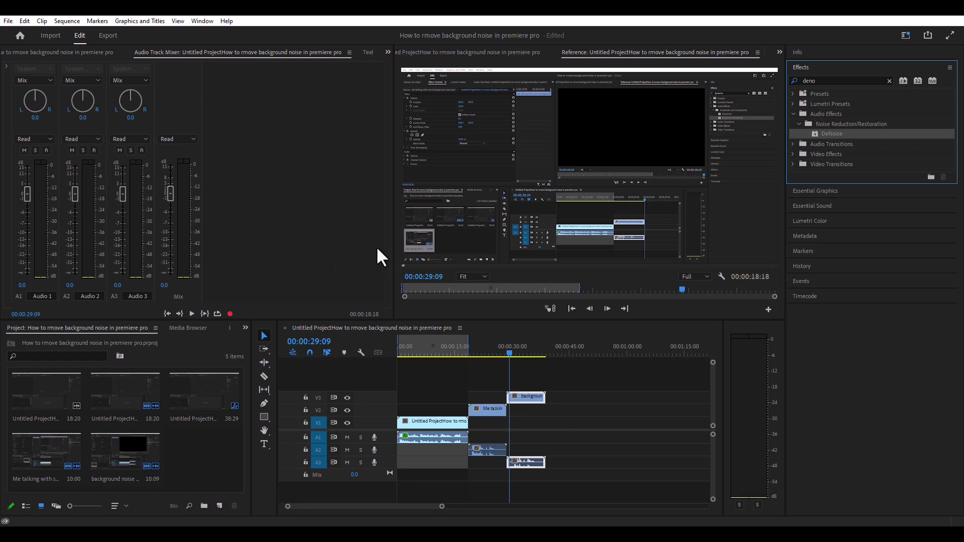
{"action": "left_click", "coordinate": [834, 80]}
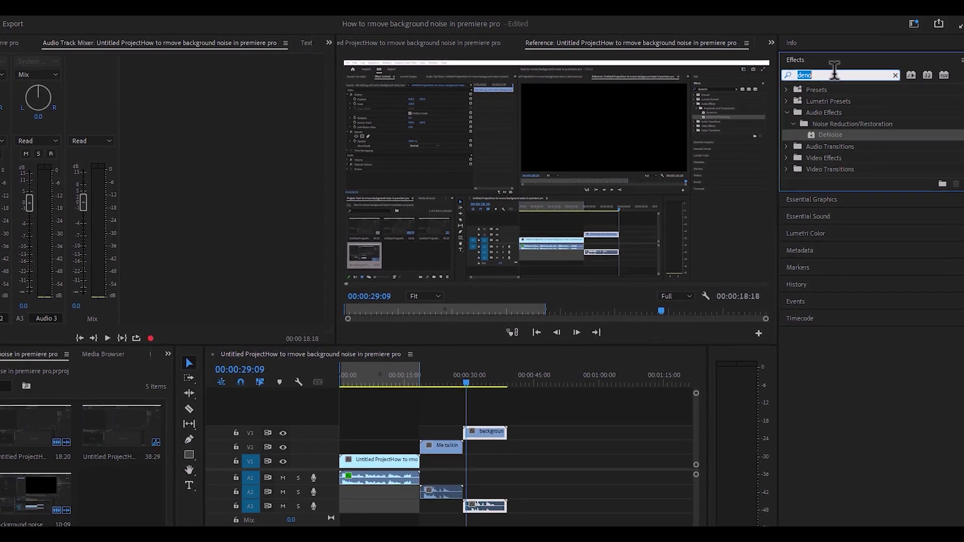
{"action": "type", "text": "deno"}
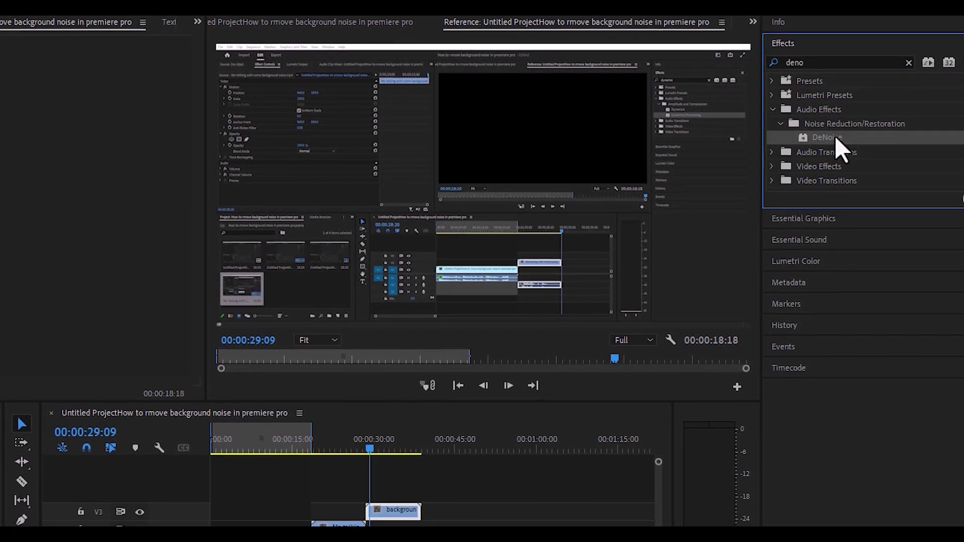
{"action": "left_click_drag", "start_coordinate": [833, 140], "coordinate": [378, 539]}
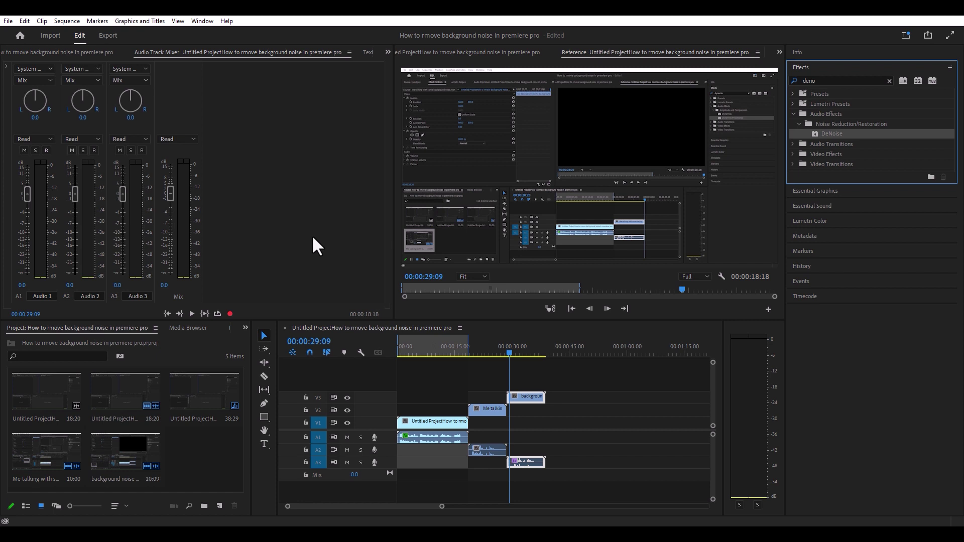
{"action": "key", "text": "shift+5"}
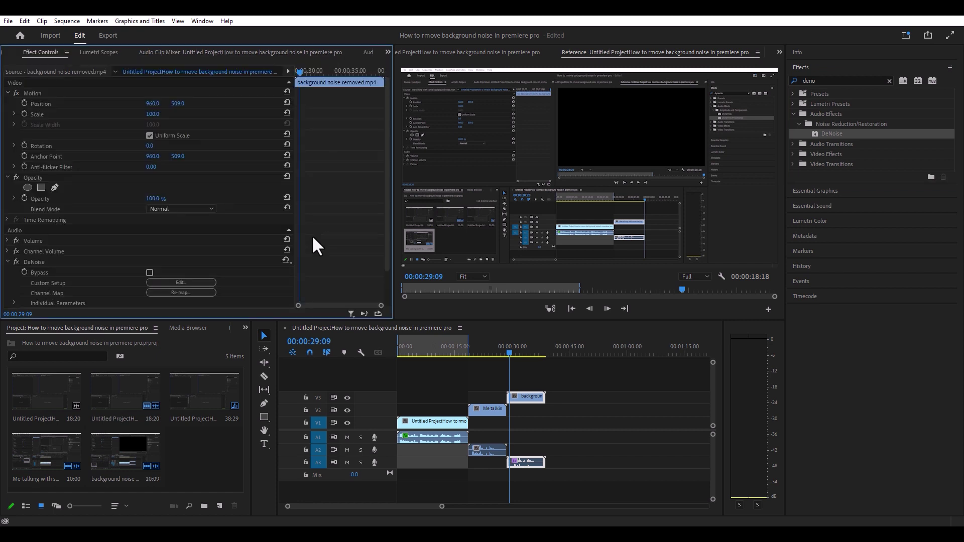
- Open the DeNoise Clip Fx Editor, move it off the timeline, and lower Amount to 30%
{"action": "scroll", "coordinate": [201, 232], "scroll_direction": "down", "scroll_amount": 2}
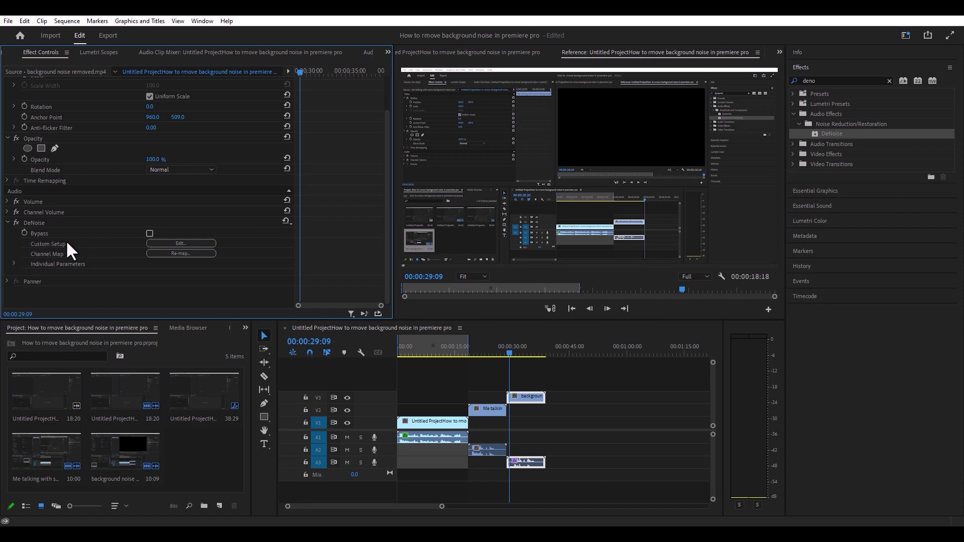
{"action": "left_click", "coordinate": [187, 243]}
{"action": "left_click_drag", "start_coordinate": [538, 173], "coordinate": [275, 148]}
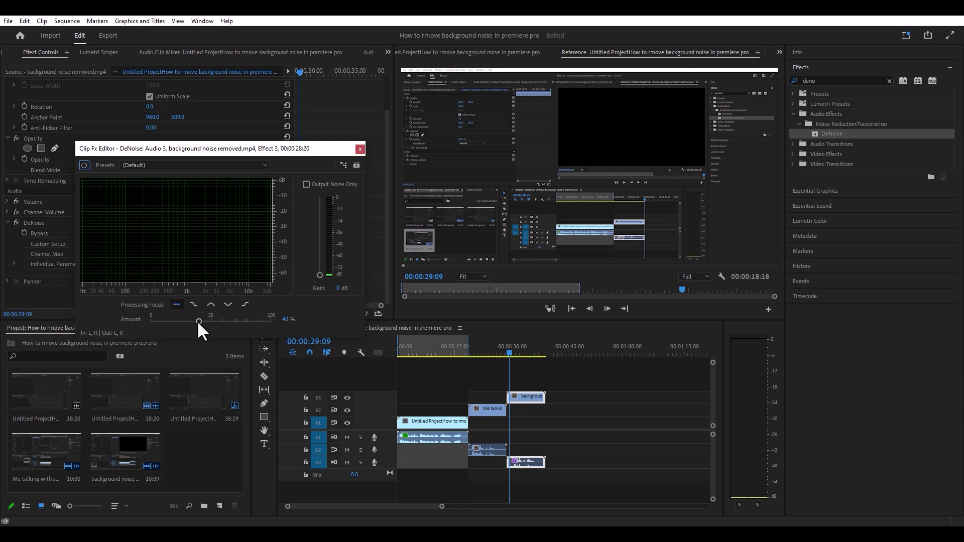
{"action": "left_click_drag", "start_coordinate": [198, 320], "coordinate": [195, 321]}
- Play back the clip to hear the DeNoise result at 30%
{"action": "left_click", "coordinate": [507, 352]}
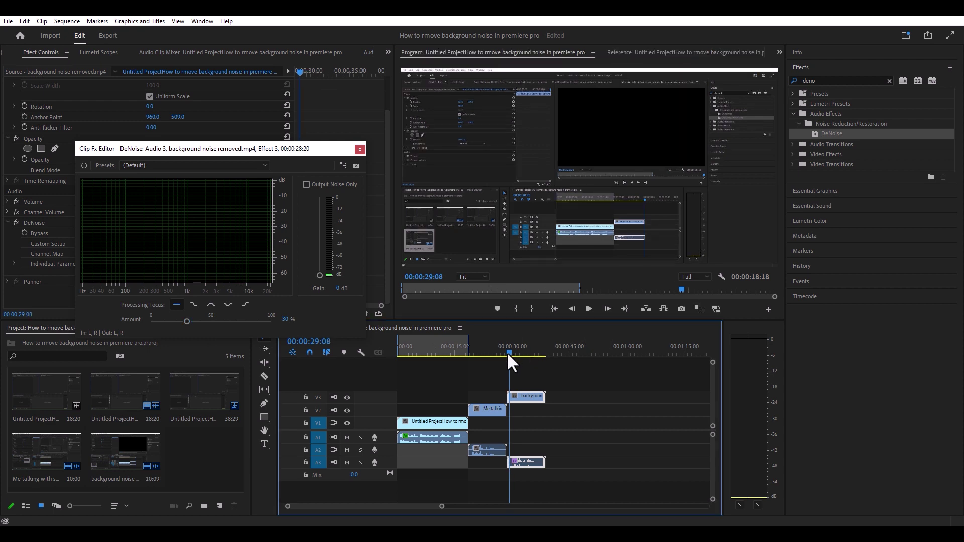
{"action": "left_click", "coordinate": [589, 308]}
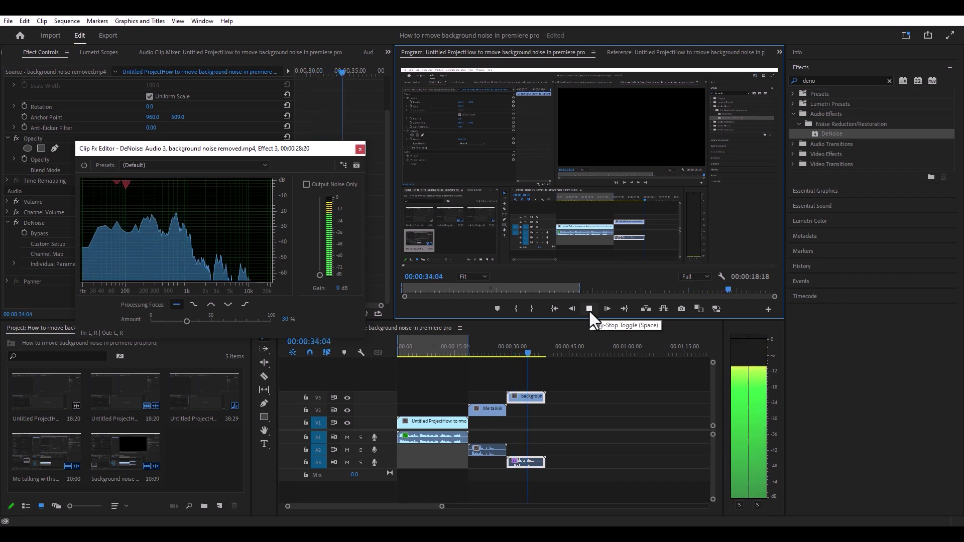
{"action": "left_click", "coordinate": [589, 309]}
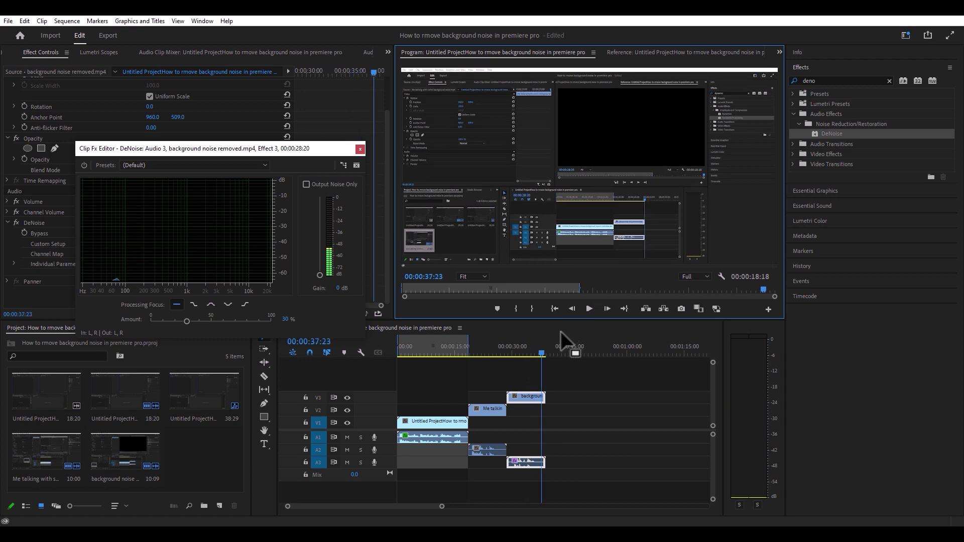
- Set the DeNoise amount to 20% and replay from 00:00:29:28
{"action": "left_click", "coordinate": [525, 460]}
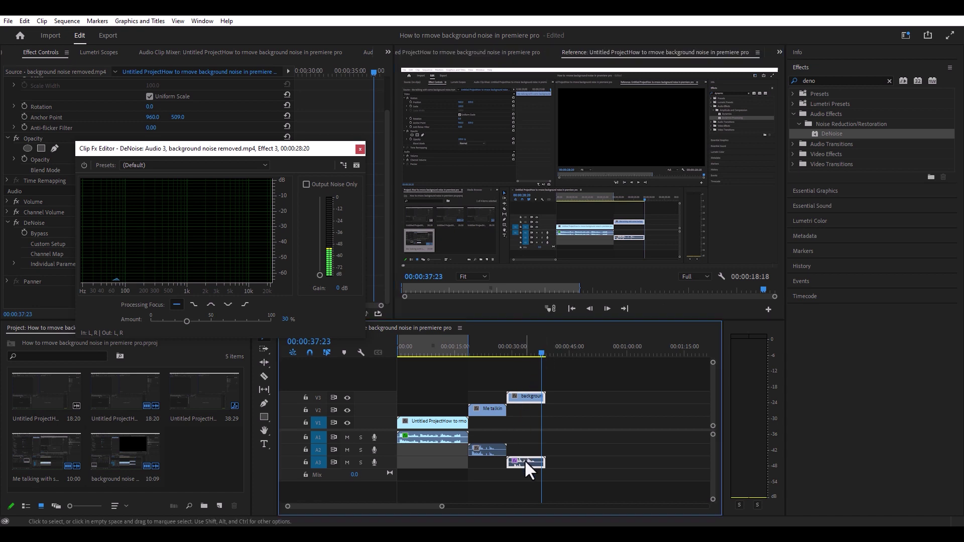
{"action": "left_click", "coordinate": [186, 321]}
{"action": "left_click_drag", "start_coordinate": [187, 320], "coordinate": [178, 321]}
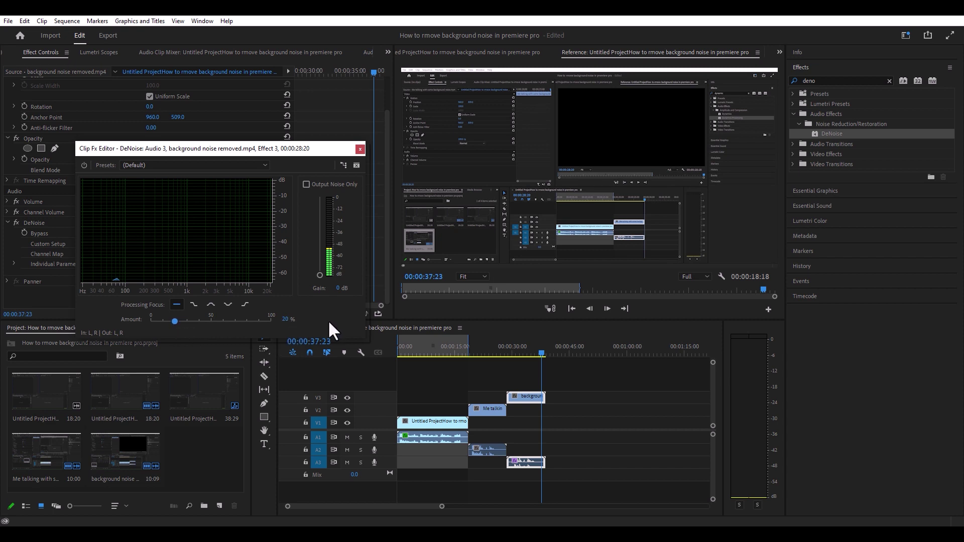
{"action": "left_click_drag", "start_coordinate": [539, 352], "coordinate": [509, 365]}
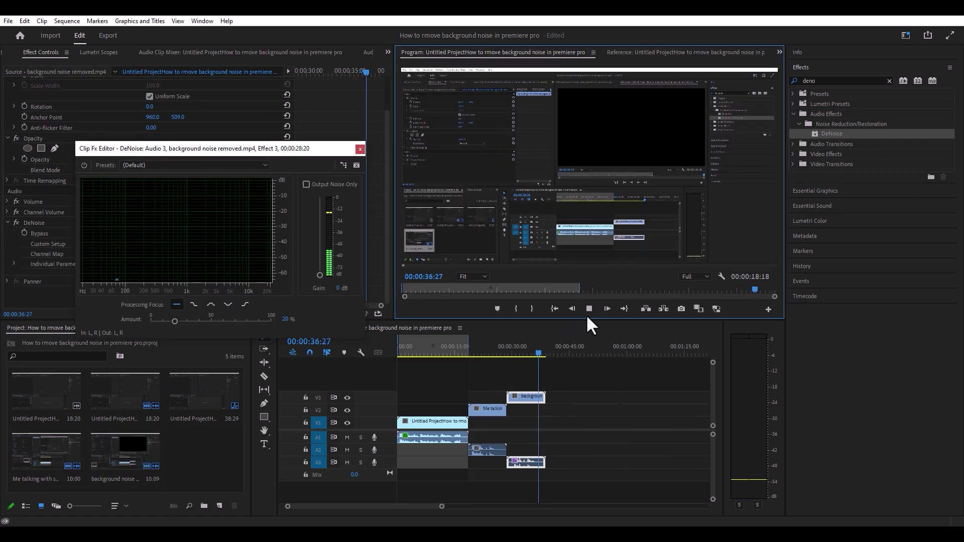
{"action": "left_click", "coordinate": [589, 309]}
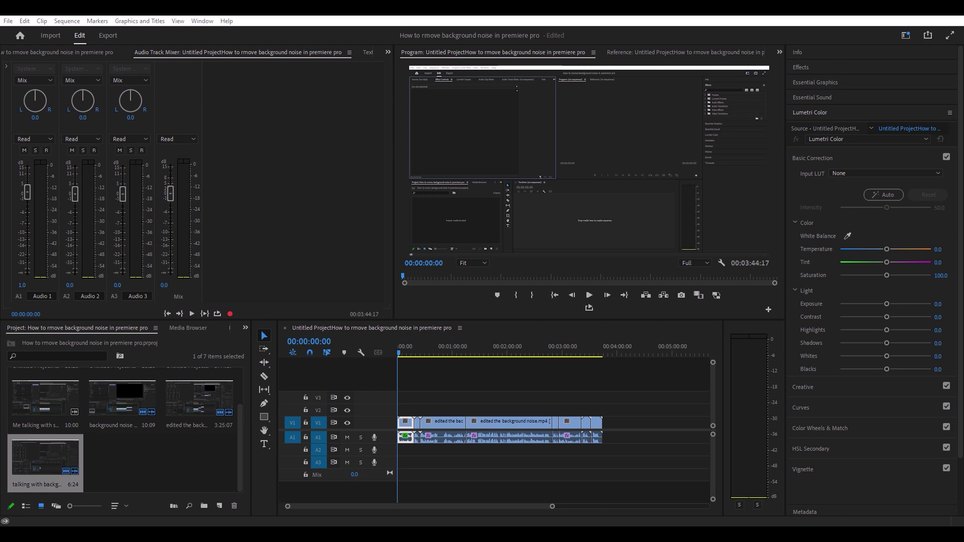
- Filter the Effects panel by 'para' to list Parametric Equalizer and Simple Parametric EQ
{"action": "left_click", "coordinate": [309, 239]}
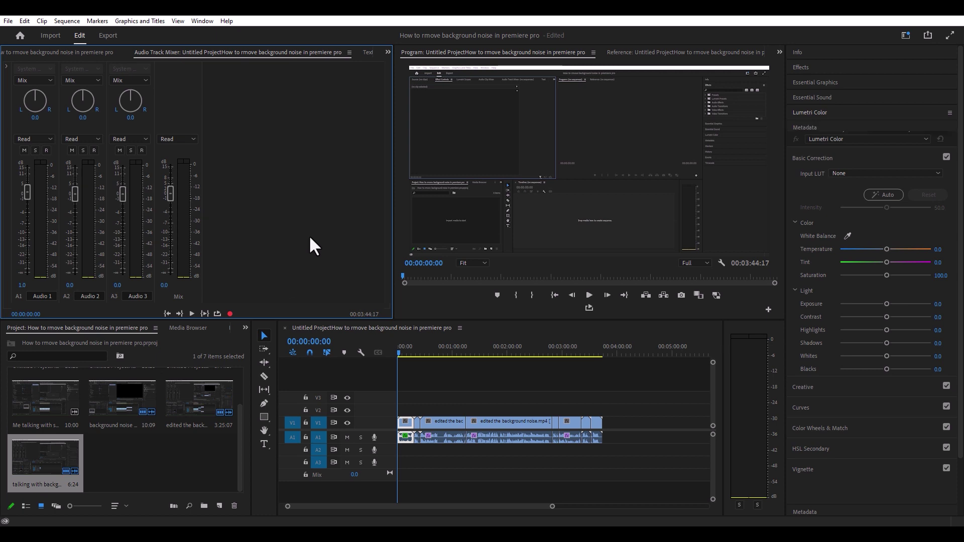
{"action": "key", "text": "shift+7"}
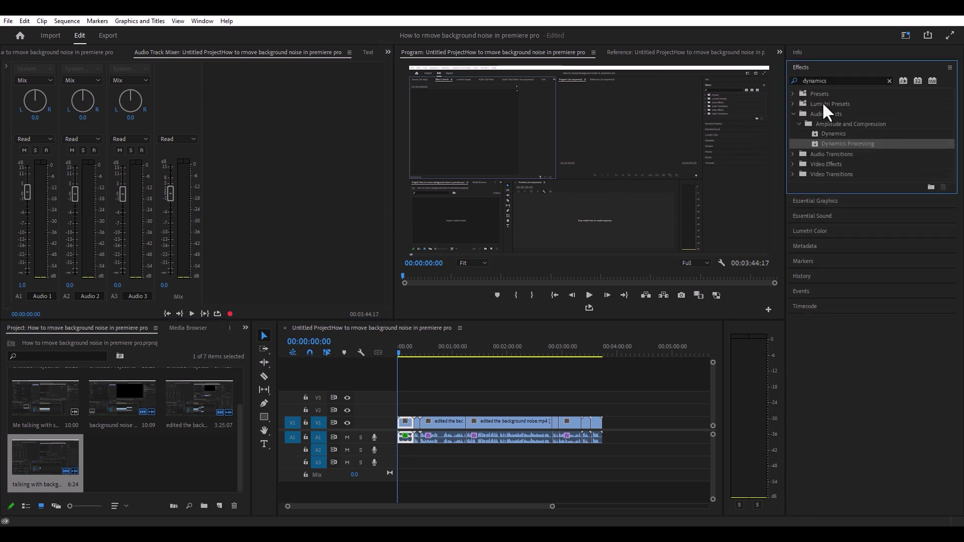
{"action": "left_click", "coordinate": [839, 80]}
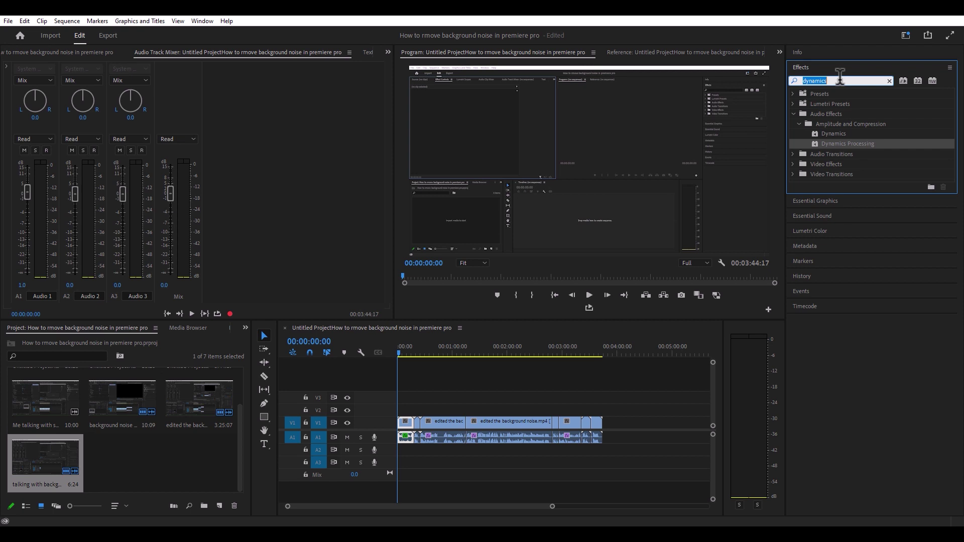
{"action": "type", "text": "para"}
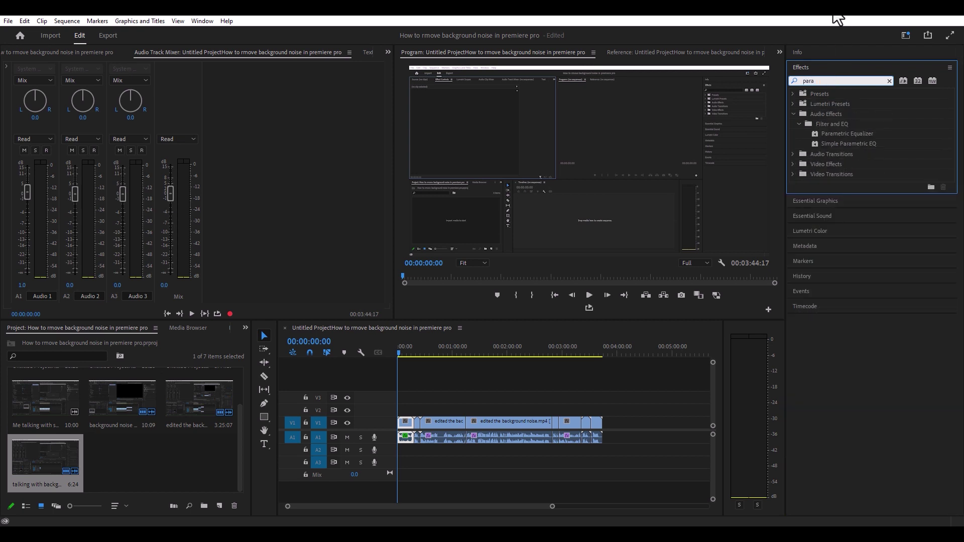
- Drag Parametric Equalizer onto the talking-head audio clip on A1
{"action": "left_click", "coordinate": [851, 133]}
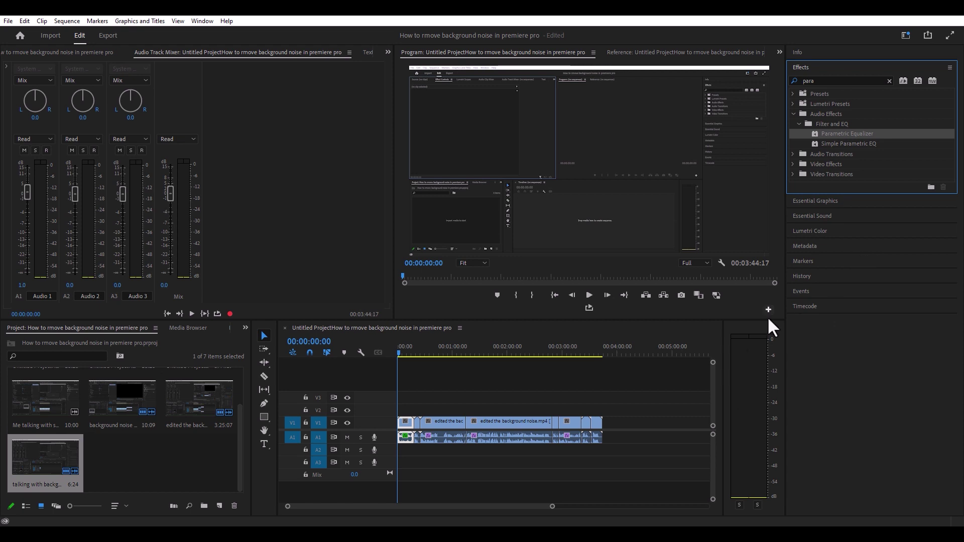
{"action": "left_click", "coordinate": [416, 439]}
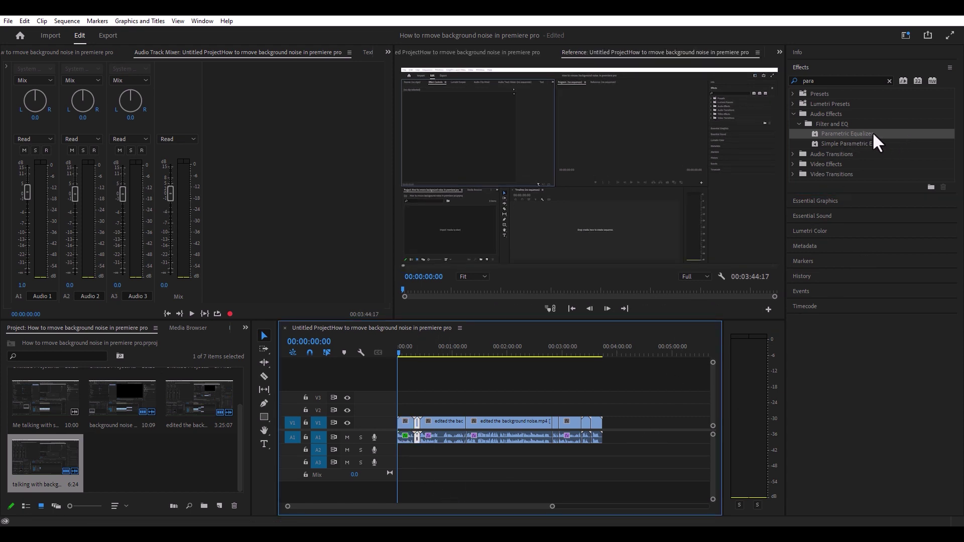
{"action": "left_click_drag", "start_coordinate": [863, 133], "coordinate": [418, 444]}
{"action": "left_click", "coordinate": [261, 212]}
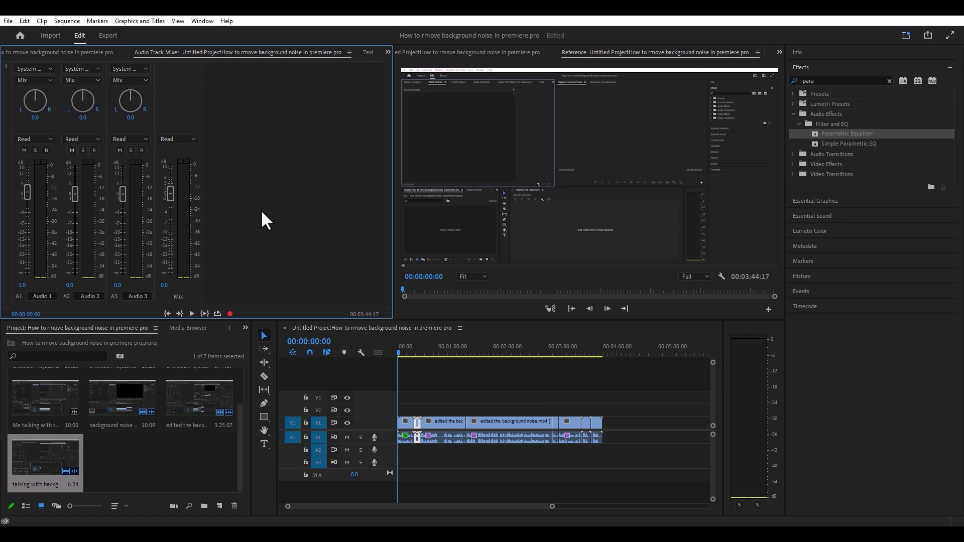
{"action": "key", "text": "shift+5"}
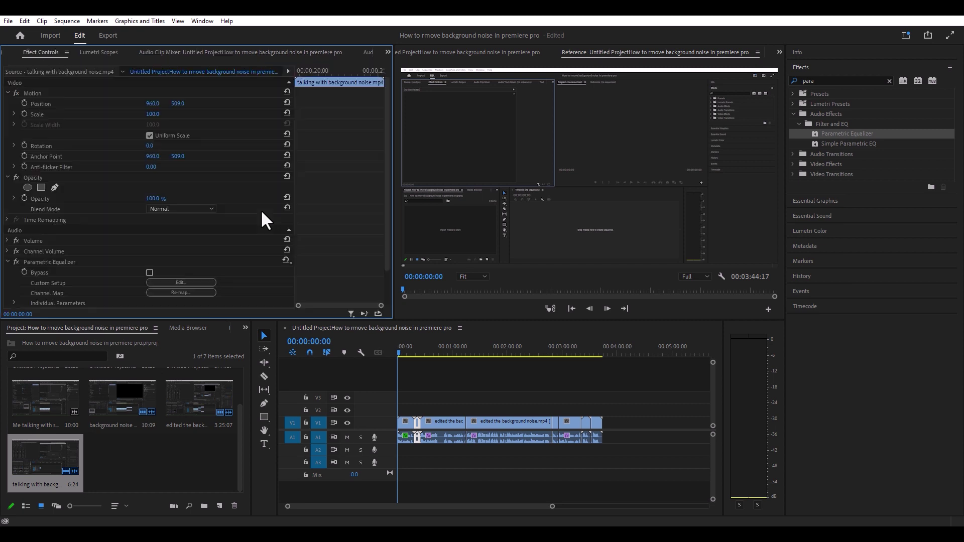
- Open the Parametric Equalizer Clip Fx Editor for the A1 clip and move it aside
{"action": "scroll", "coordinate": [236, 211], "scroll_direction": "down", "scroll_amount": 2}
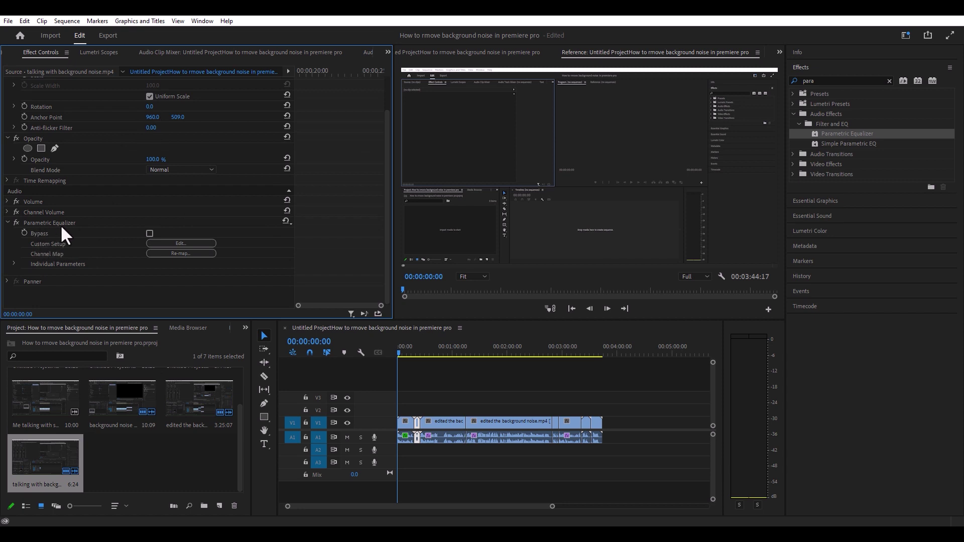
{"action": "left_click", "coordinate": [181, 243]}
{"action": "left_click_drag", "start_coordinate": [516, 149], "coordinate": [339, 87]}
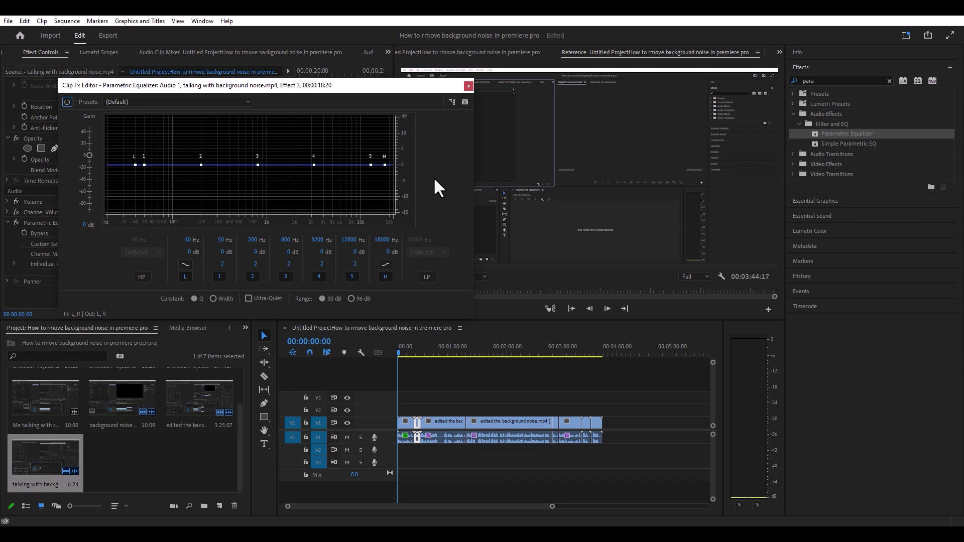
{"action": "left_click", "coordinate": [249, 101]}
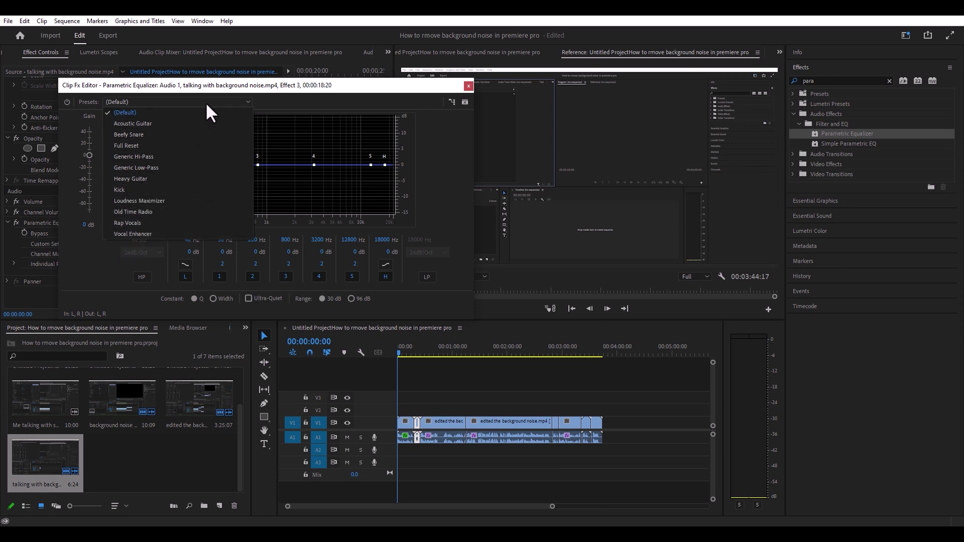
- Keep the equalizer on its (Default) preset and close the editor
{"action": "left_click", "coordinate": [387, 86]}
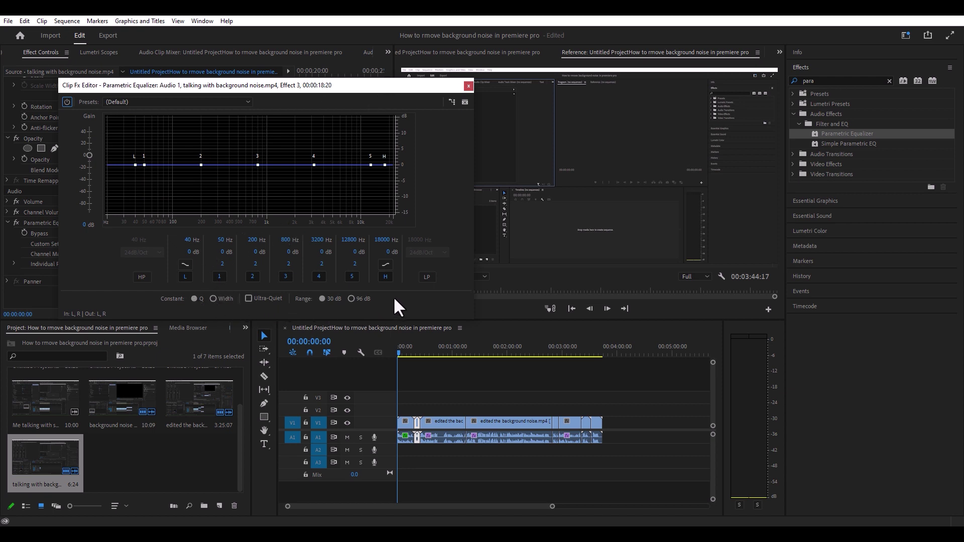
{"action": "left_click", "coordinate": [468, 86]}
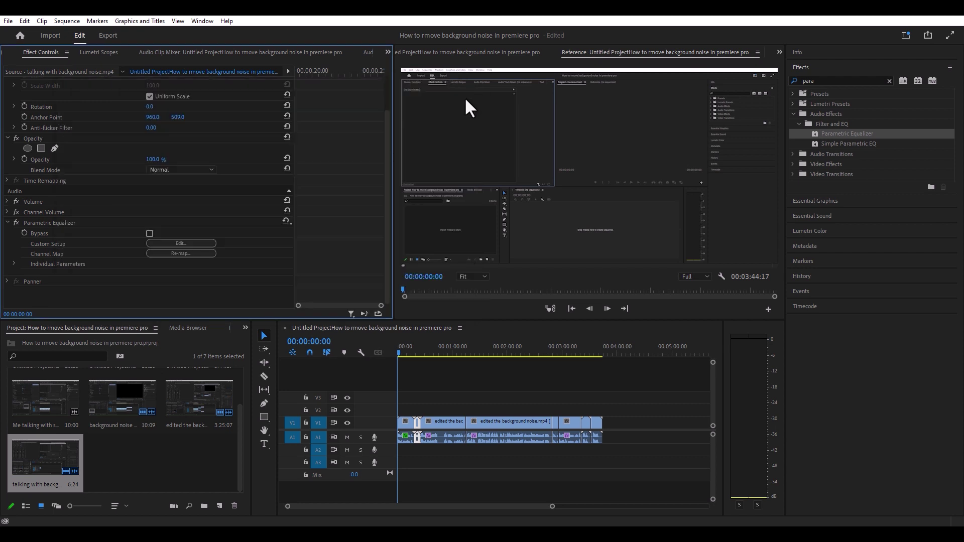
{"action": "left_click", "coordinate": [829, 80]}
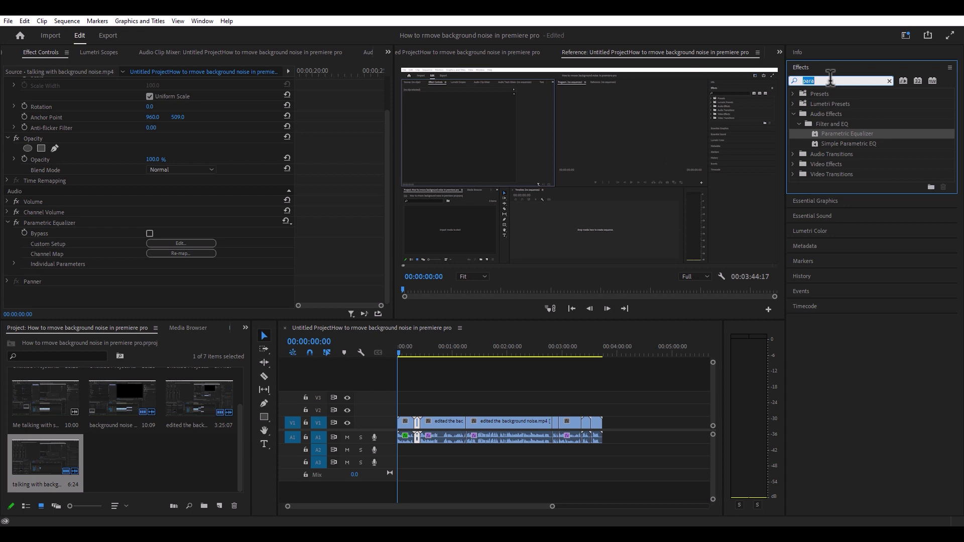
- Search 'mul' and drag Multiband Compressor onto the A1 talking clip
{"action": "type", "text": "mu"}
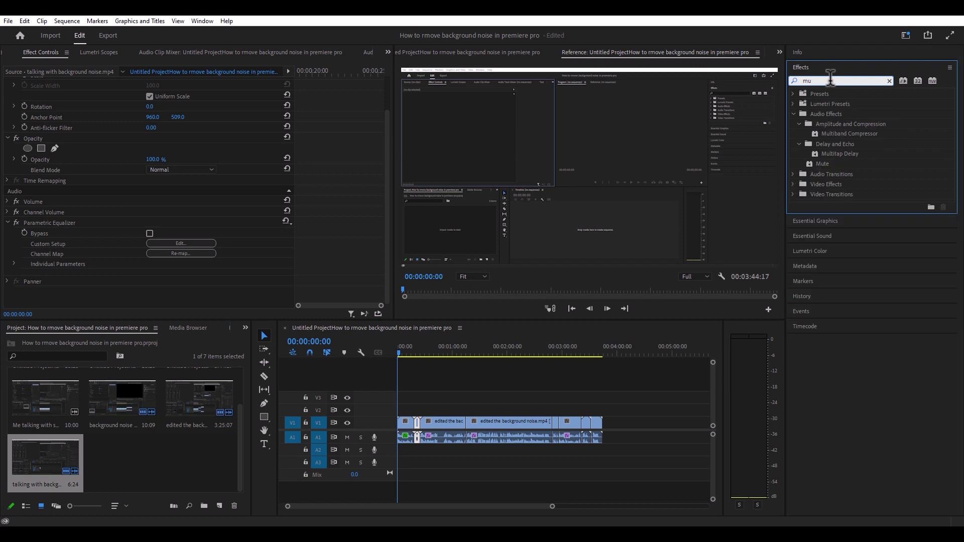
{"action": "type", "text": "lti"}
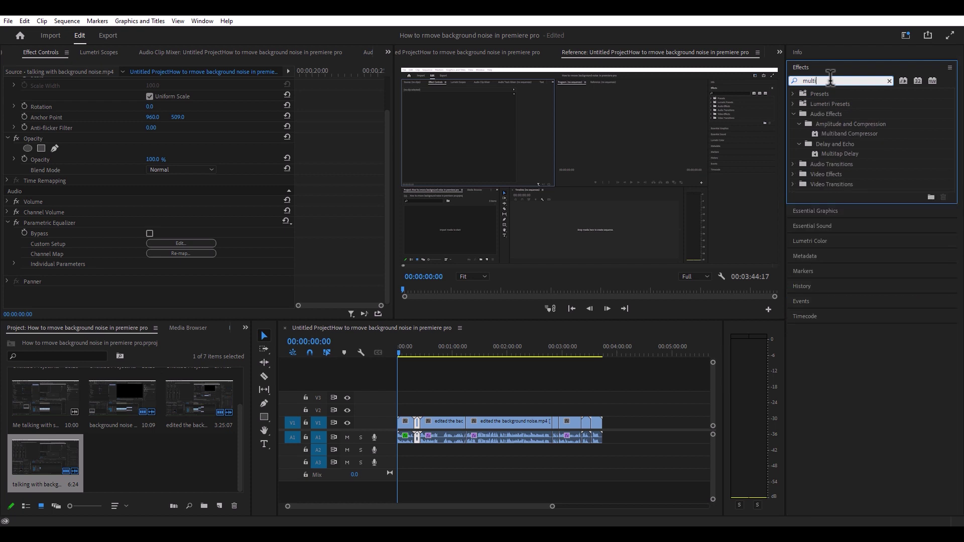
{"action": "left_click", "coordinate": [864, 135]}
{"action": "left_click_drag", "start_coordinate": [862, 132], "coordinate": [428, 453]}
{"action": "scroll", "coordinate": [246, 253], "scroll_direction": "down", "scroll_amount": 3}
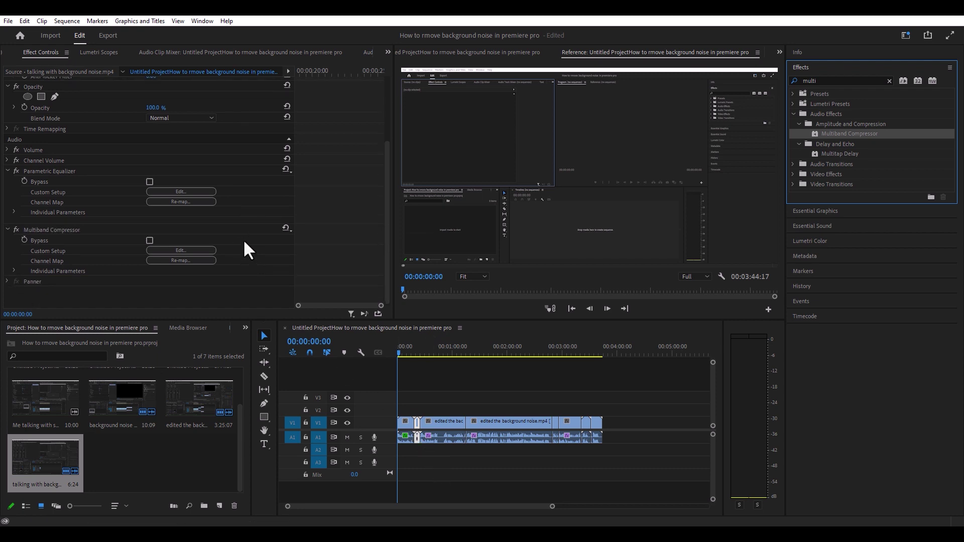
{"action": "left_click", "coordinate": [65, 229]}
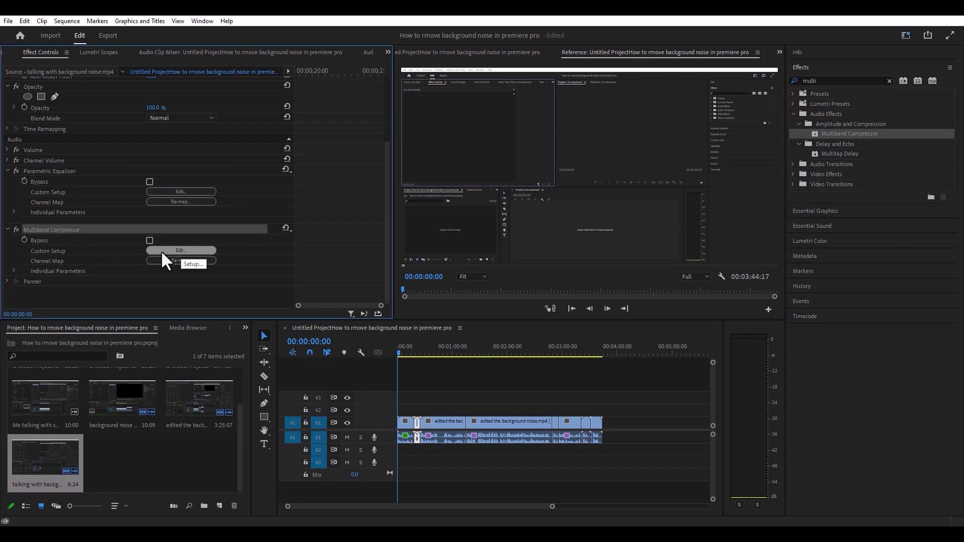
{"action": "left_click", "coordinate": [178, 249]}
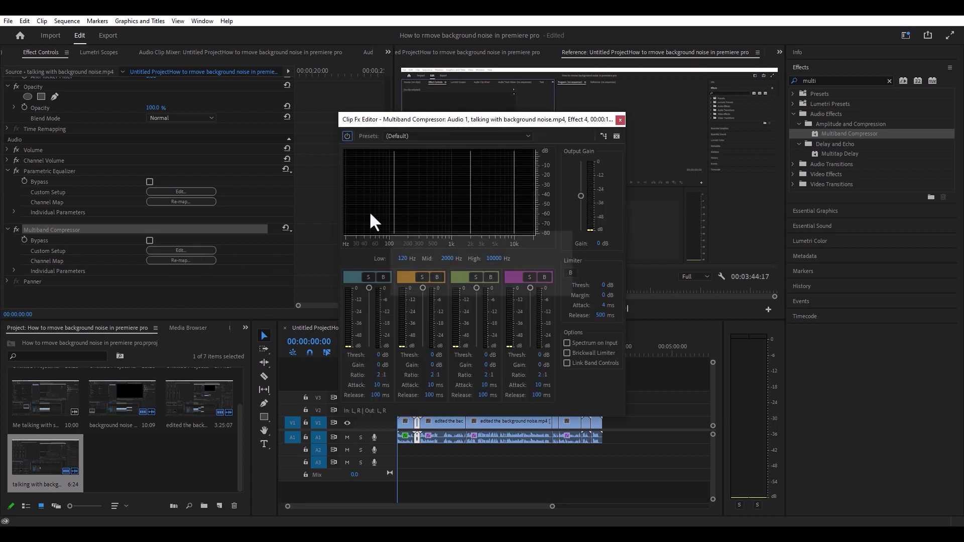
{"action": "left_click_drag", "start_coordinate": [511, 119], "coordinate": [232, 66]}
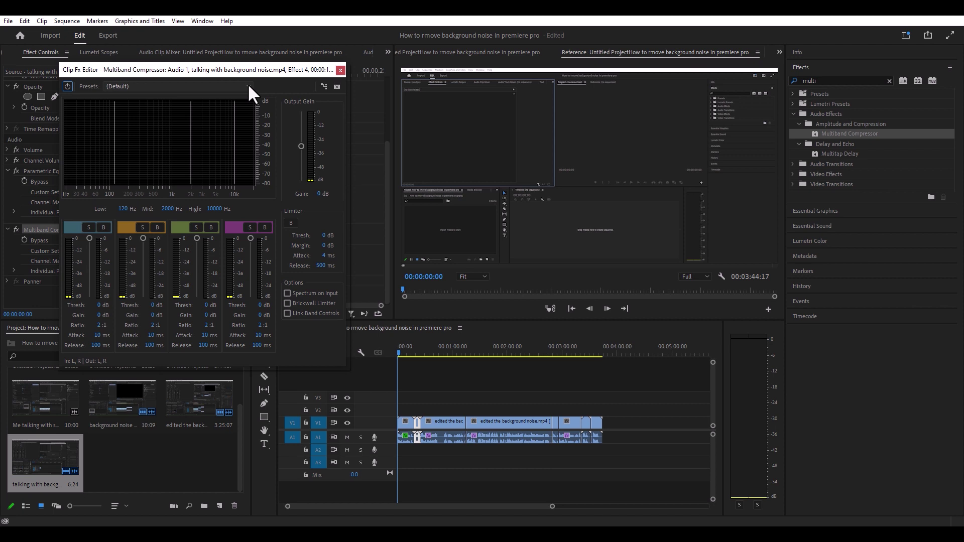
{"action": "left_click", "coordinate": [248, 83]}
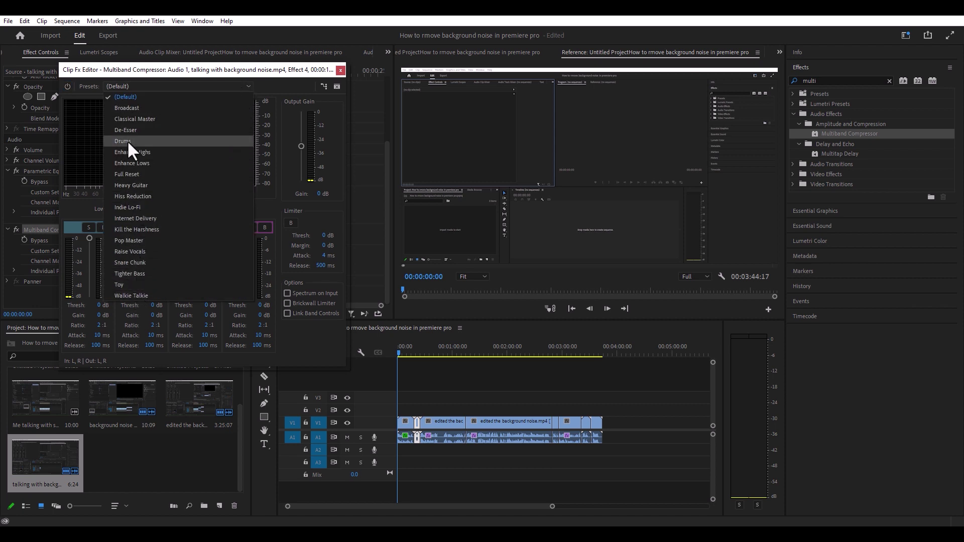
{"action": "left_click", "coordinate": [246, 86]}
{"action": "left_click", "coordinate": [245, 84]}
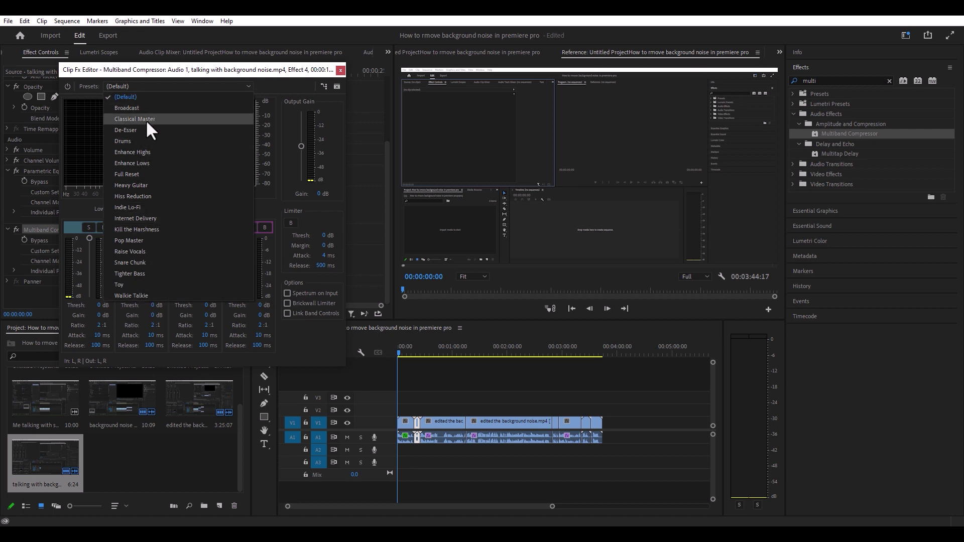
{"action": "left_click", "coordinate": [254, 70]}
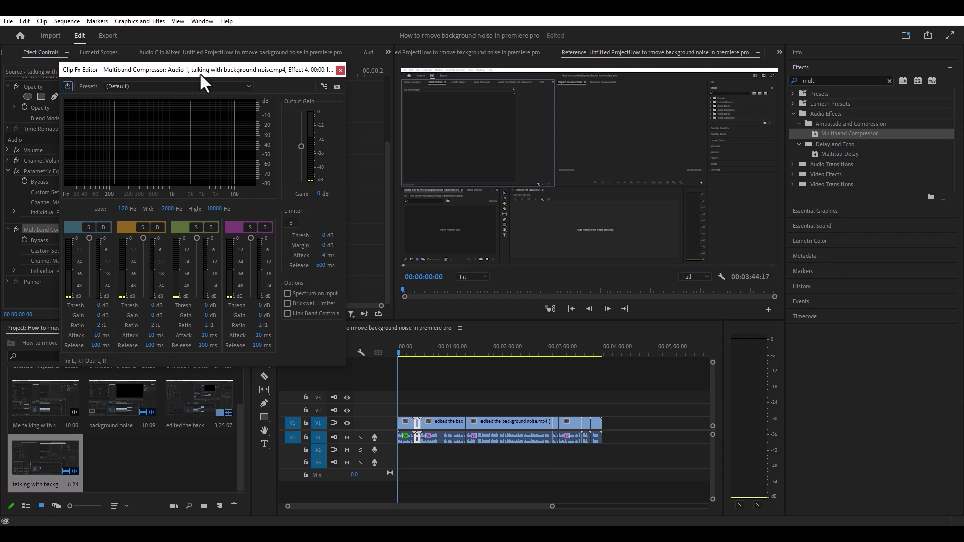
{"action": "left_click", "coordinate": [340, 71]}
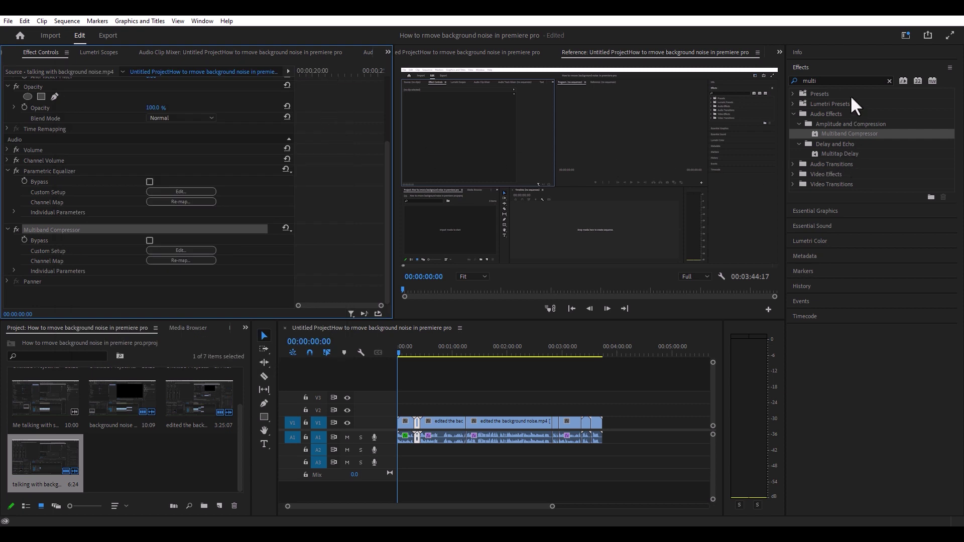
{"action": "left_click", "coordinate": [843, 77]}
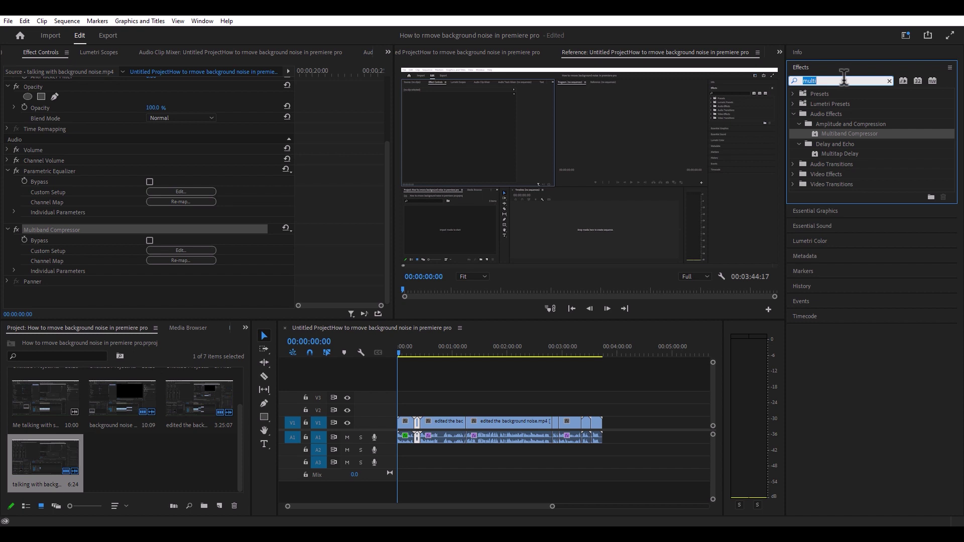
- Search 'dee', drag DeEsser onto the A1 clip, and open its Custom Setup editor
{"action": "type", "text": "de"}
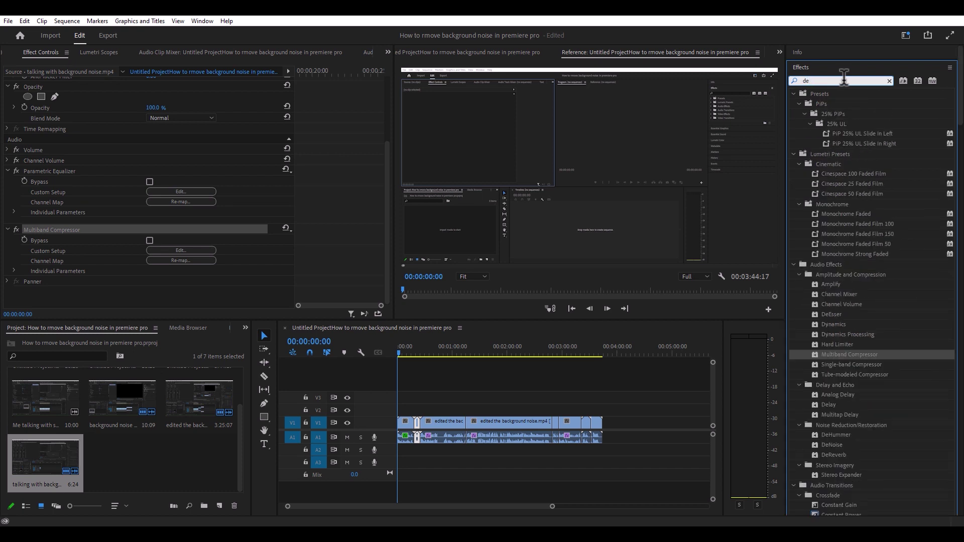
{"action": "type", "text": "es"}
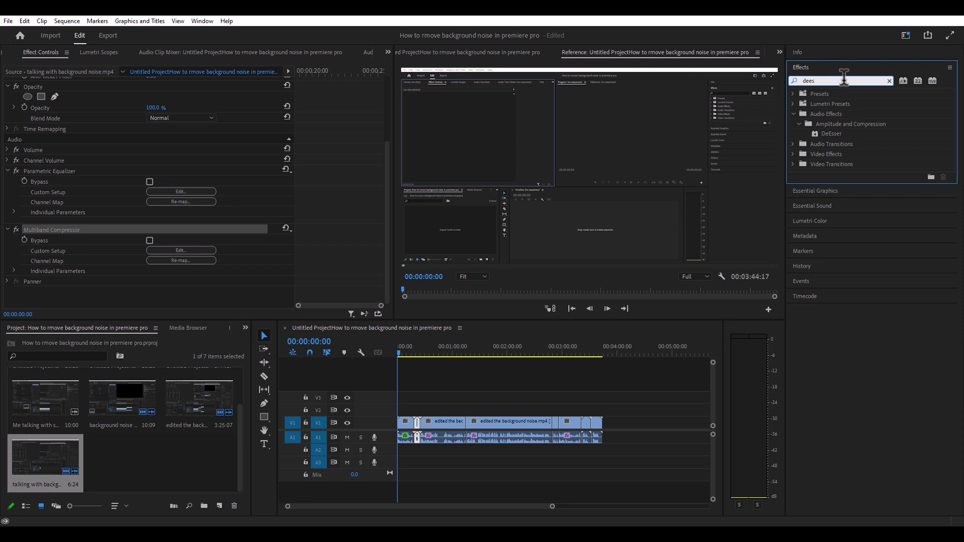
{"action": "left_click", "coordinate": [836, 133]}
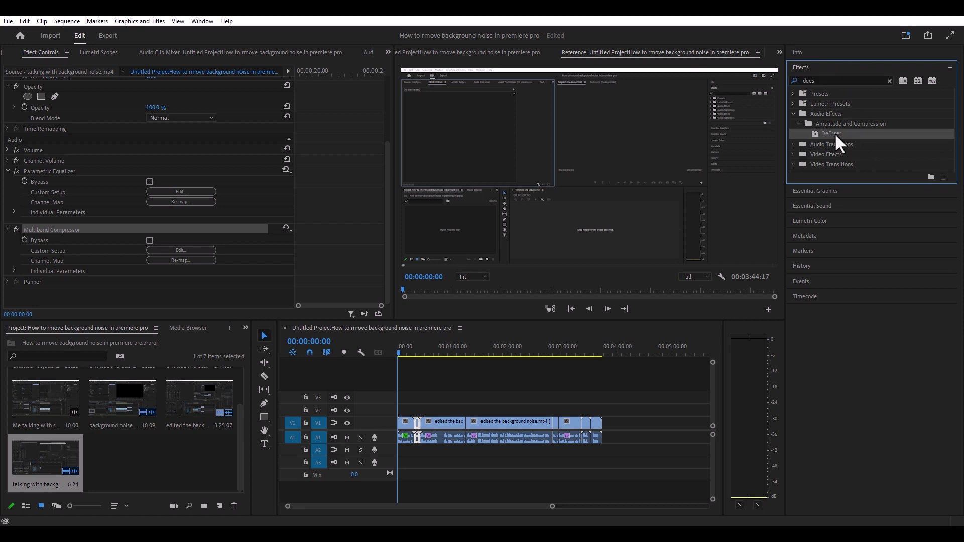
{"action": "left_click_drag", "start_coordinate": [834, 135], "coordinate": [416, 442]}
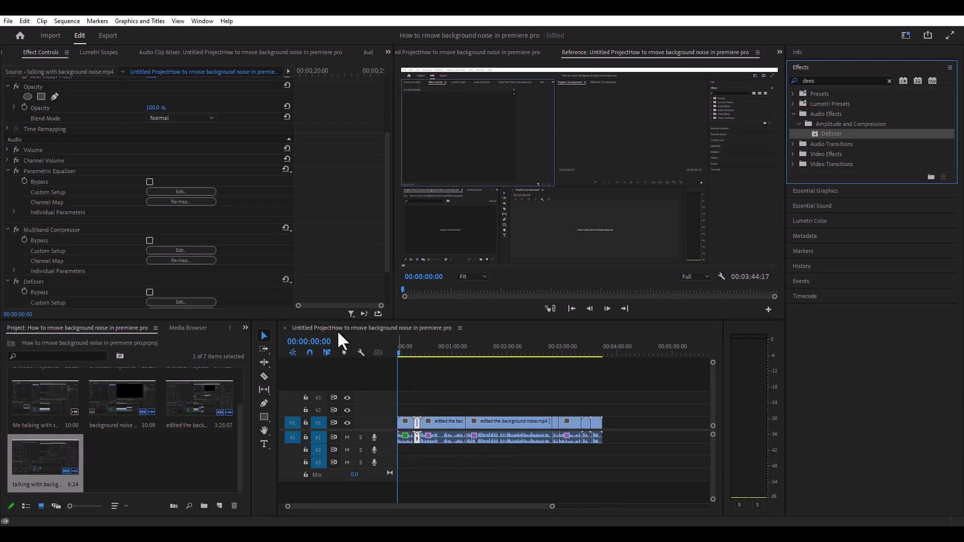
{"action": "scroll", "coordinate": [184, 188], "scroll_direction": "down", "scroll_amount": 2}
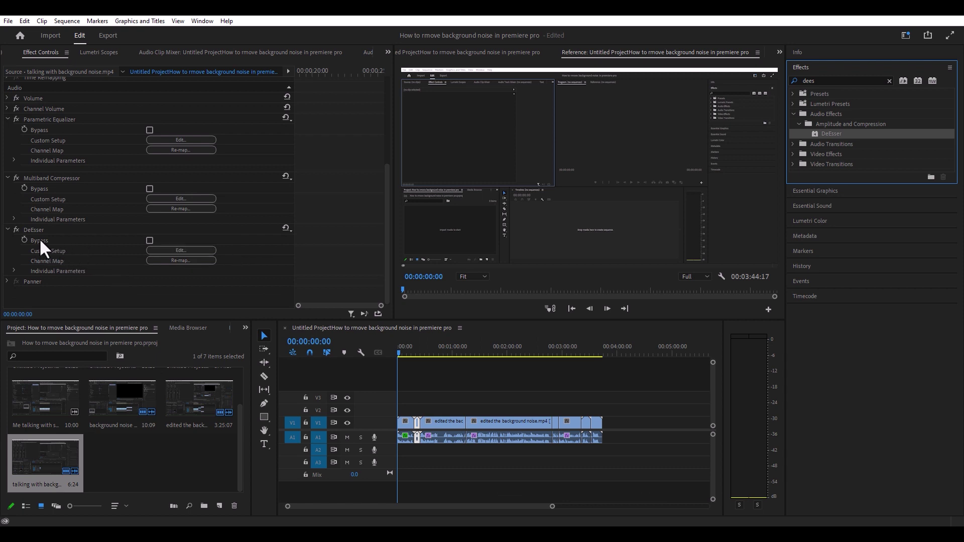
{"action": "left_click", "coordinate": [188, 250]}
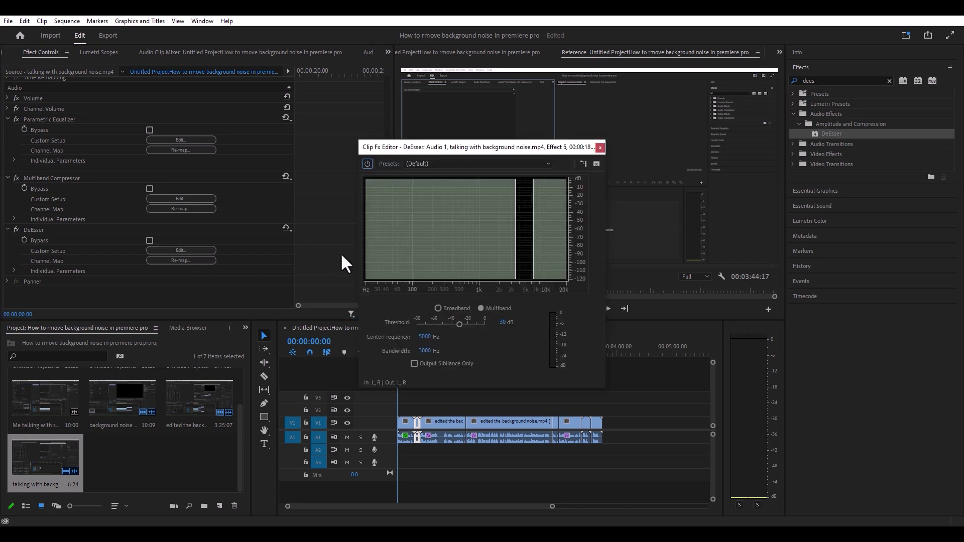
- Move the DeEsser editor aside, keep its (Default) preset, and close it
{"action": "left_click_drag", "start_coordinate": [500, 146], "coordinate": [215, 106]}
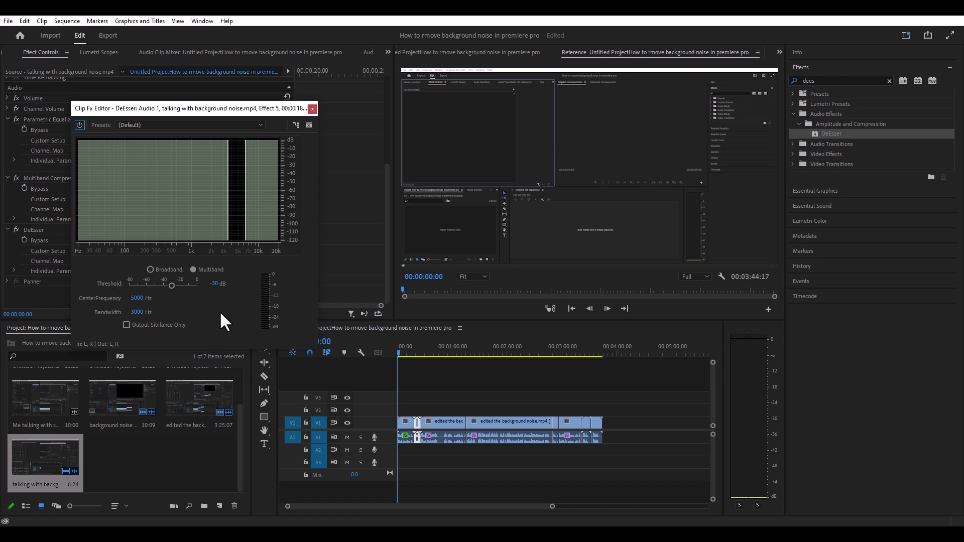
{"action": "left_click", "coordinate": [260, 125]}
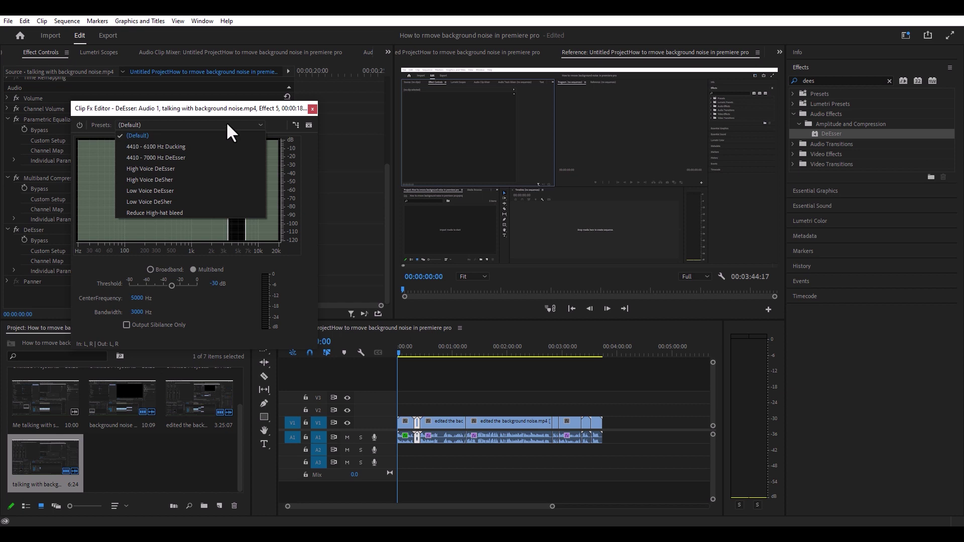
{"action": "left_click", "coordinate": [233, 107]}
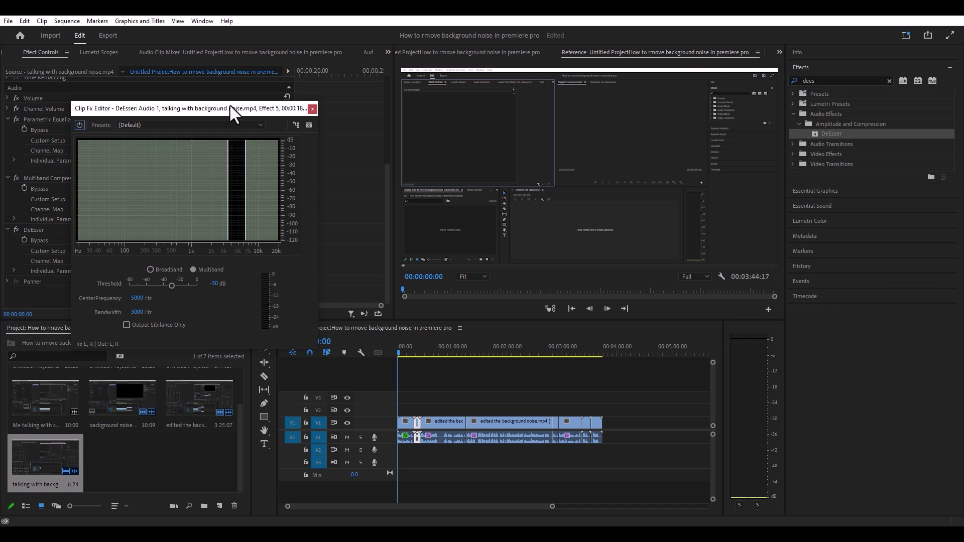
{"action": "left_click", "coordinate": [312, 108]}
{"action": "left_click", "coordinate": [837, 80]}
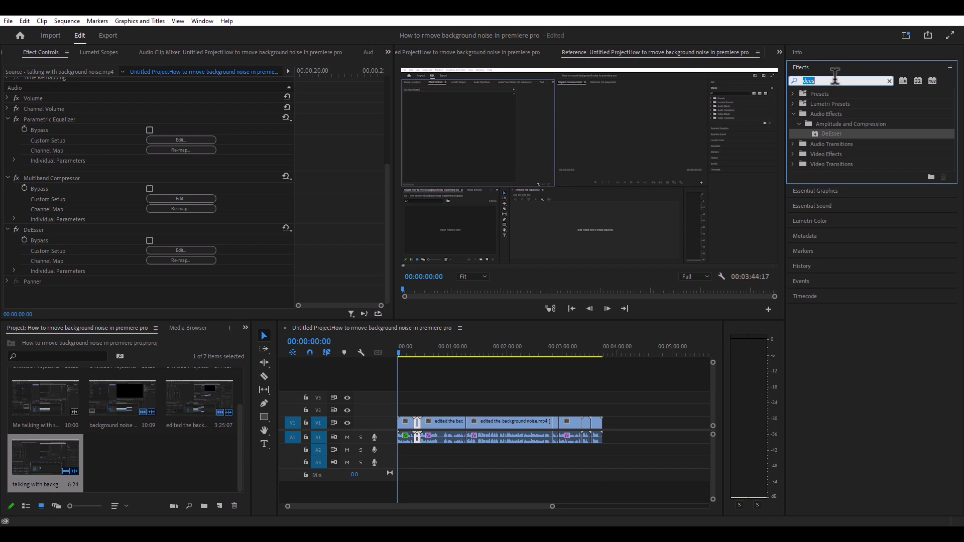
- Search the Effects panel for 'dynam' and apply Dynamics Processing to the A1 talking clip
{"action": "type", "text": "dy"}
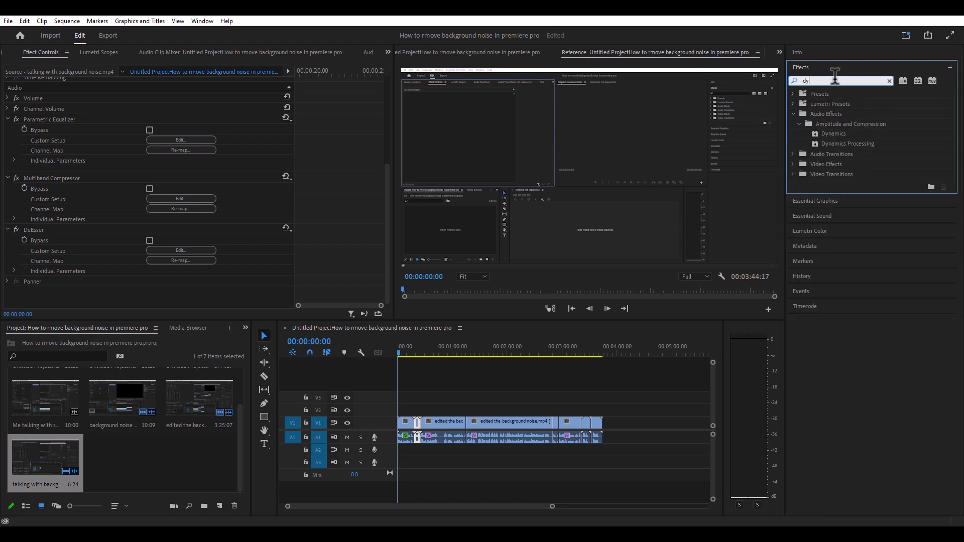
{"action": "type", "text": "namics"}
{"action": "left_click", "coordinate": [861, 145]}
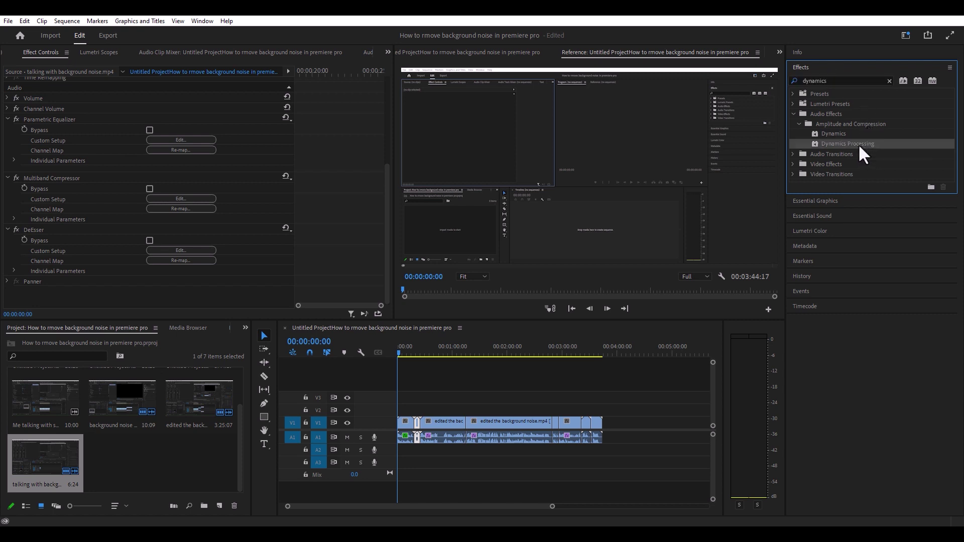
{"action": "left_click_drag", "start_coordinate": [860, 142], "coordinate": [418, 442]}
{"action": "scroll", "coordinate": [239, 270], "scroll_direction": "down", "scroll_amount": 3}
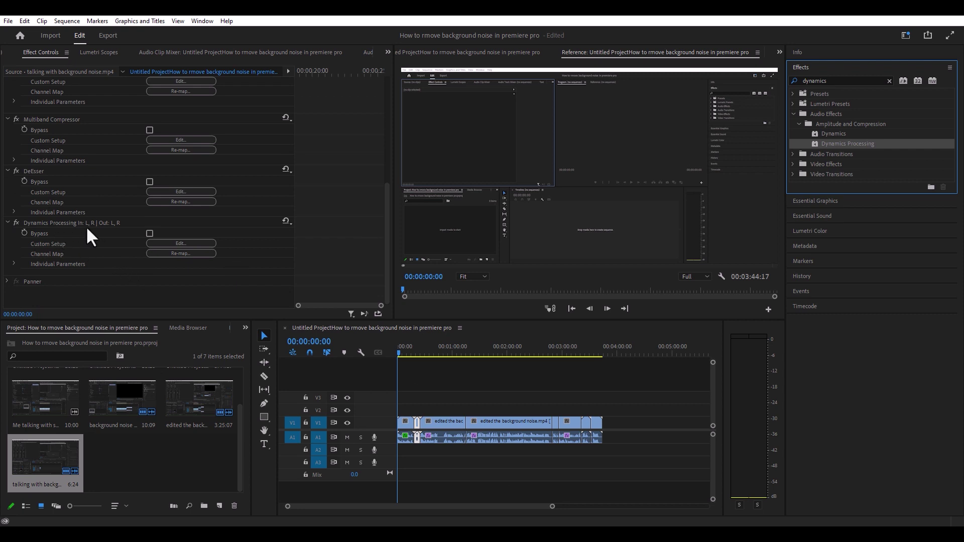
- Open the Dynamics Processing Clip Fx Editor, move it aside, and leave the preset on (Default)
{"action": "left_click", "coordinate": [182, 243]}
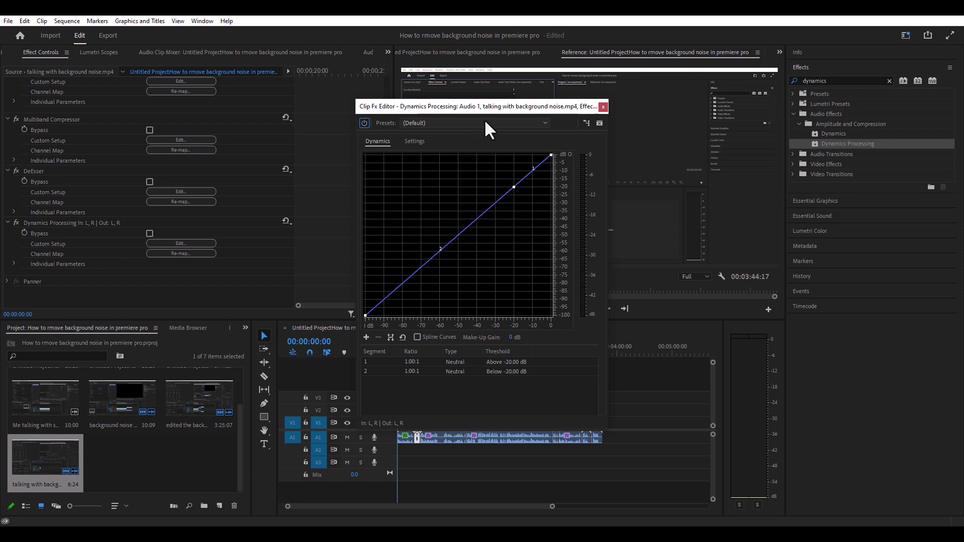
{"action": "left_click_drag", "start_coordinate": [507, 107], "coordinate": [242, 71]}
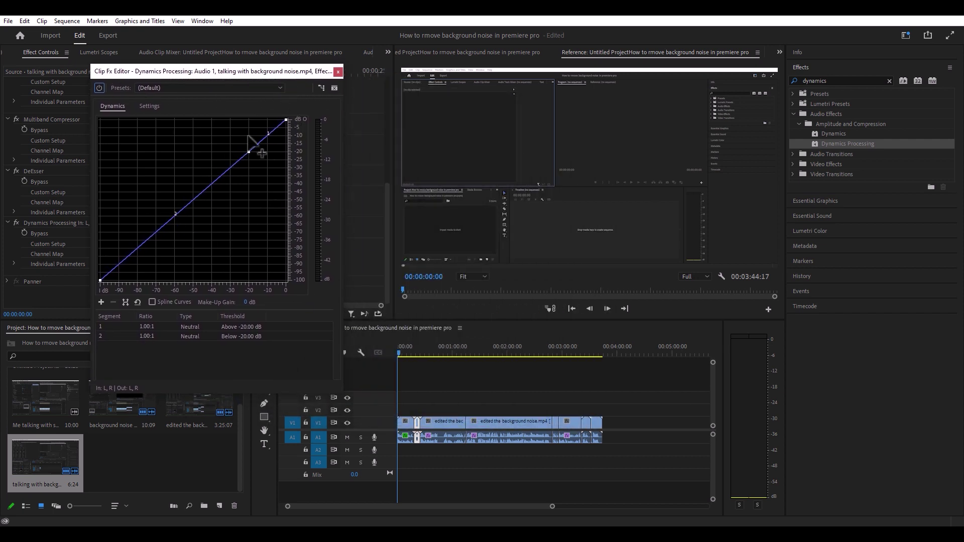
{"action": "left_click", "coordinate": [279, 87]}
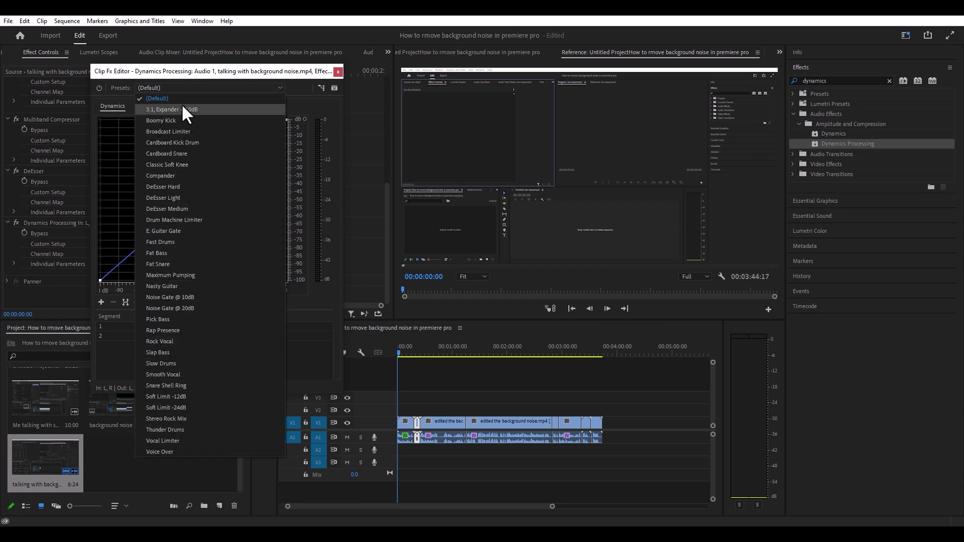
{"action": "left_click", "coordinate": [275, 70]}
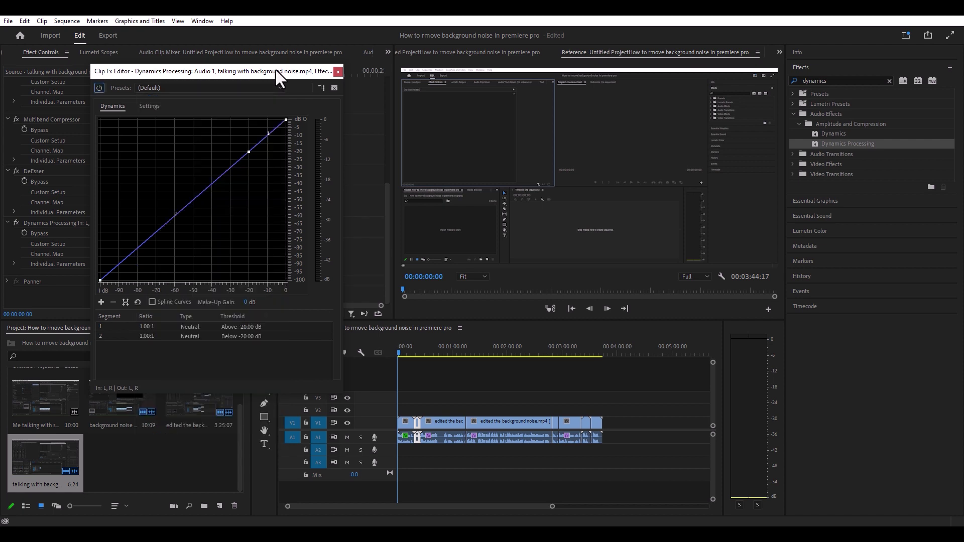